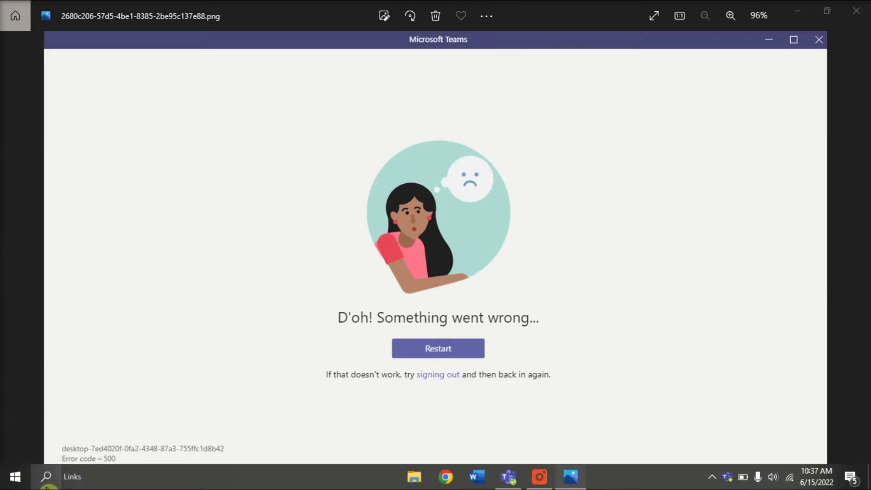
# Search Windows for 'Credential Manager' and open the Credential Manager Control Panel tool.
pyautogui.click(47, 477)
pyautogui.write('CREDE')
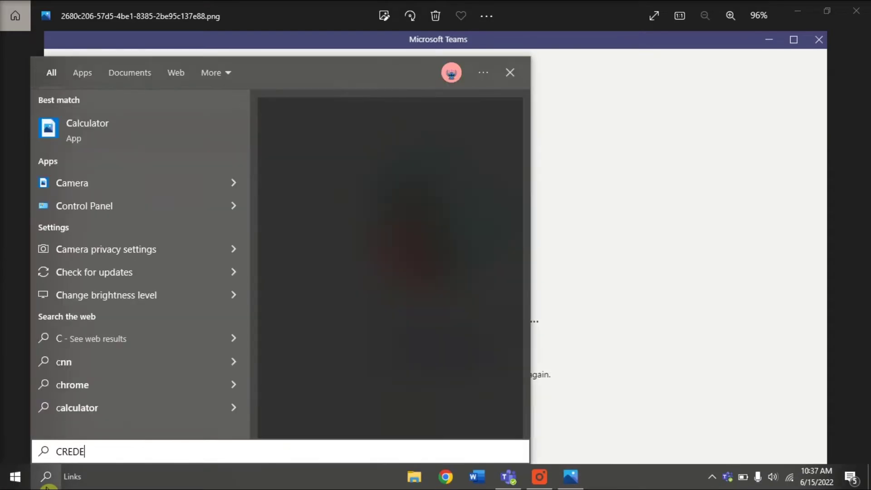
pyautogui.write('NTIAL MANAGER')
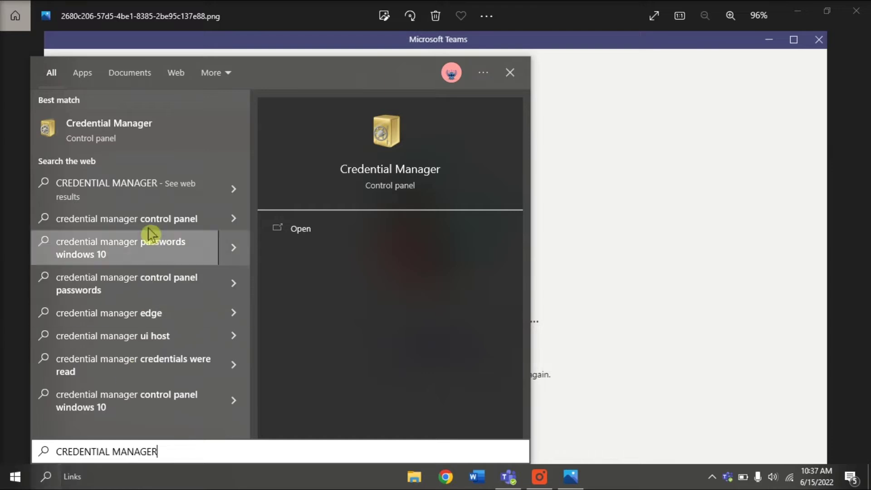
pyautogui.click(145, 133)
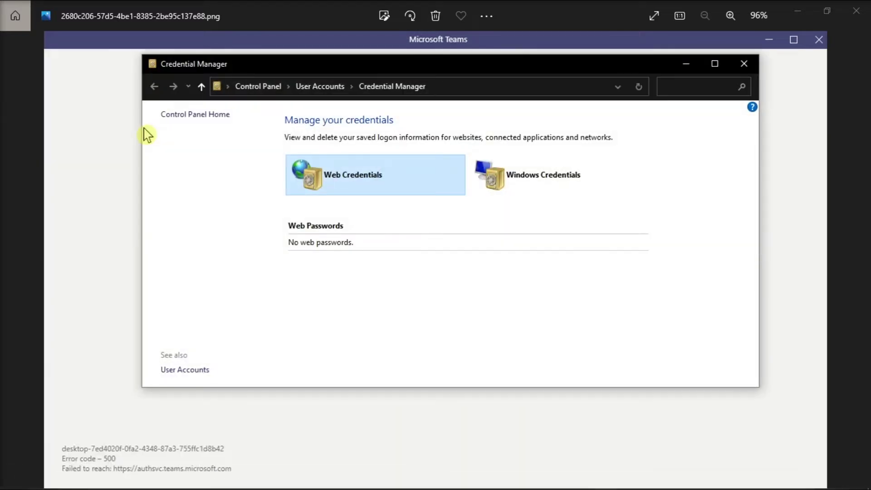
# Delete the saved Microsoft account entry from the Generic Windows Credentials.
pyautogui.click(533, 180)
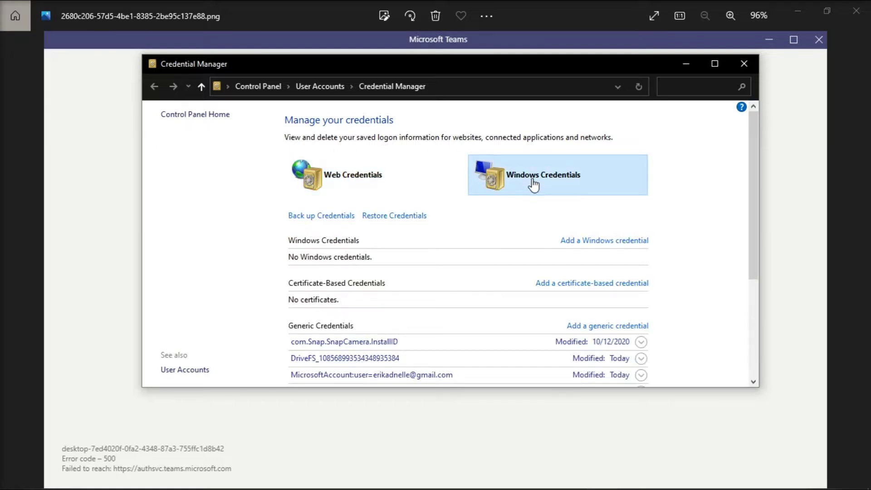
pyautogui.scroll(-2, 514, 283)
pyautogui.scroll(-2, 514, 286)
pyautogui.scroll(-1, 512, 289)
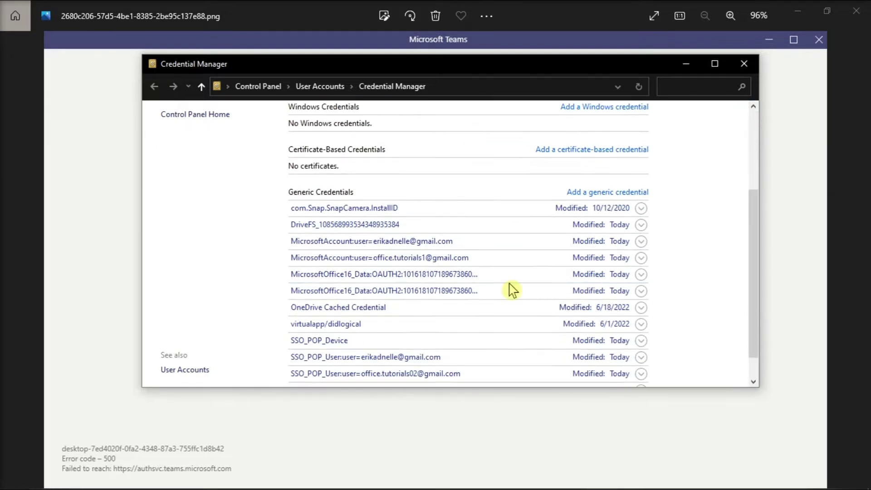
pyautogui.scroll(-1, 504, 283)
pyautogui.click(432, 238)
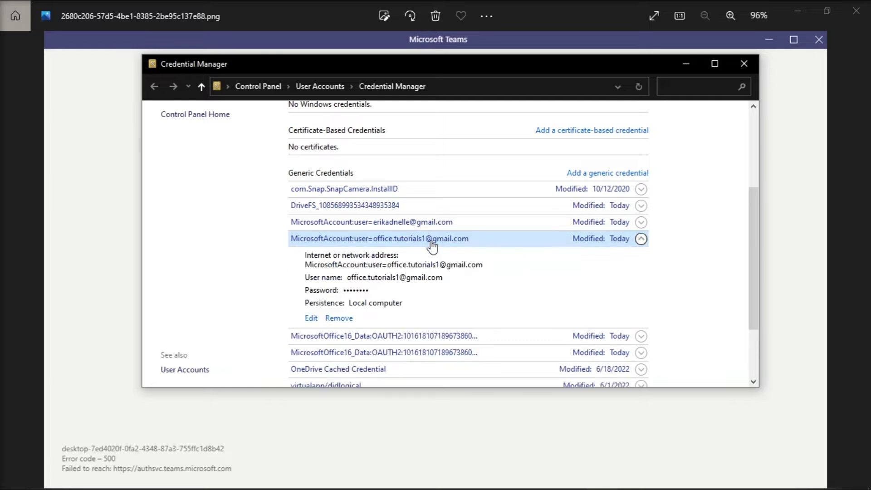
pyautogui.scroll(-1, 441, 266)
pyautogui.scroll(-1, 442, 267)
pyautogui.scroll(-1, 443, 266)
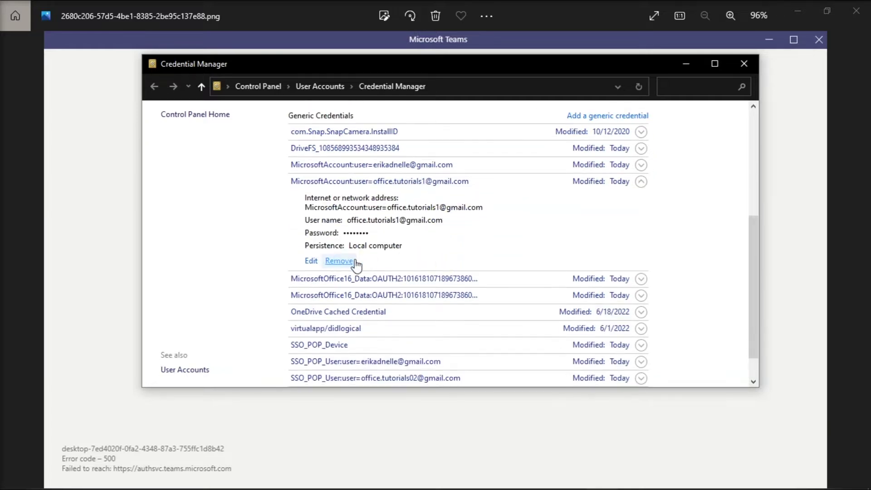
pyautogui.click(341, 262)
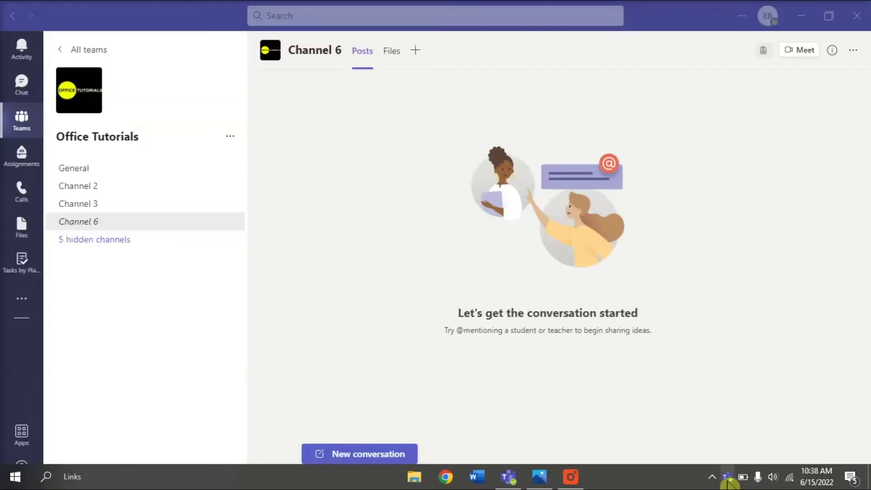
# Quit Microsoft Teams completely from its system tray icon.
pyautogui.rightClick(728, 478)
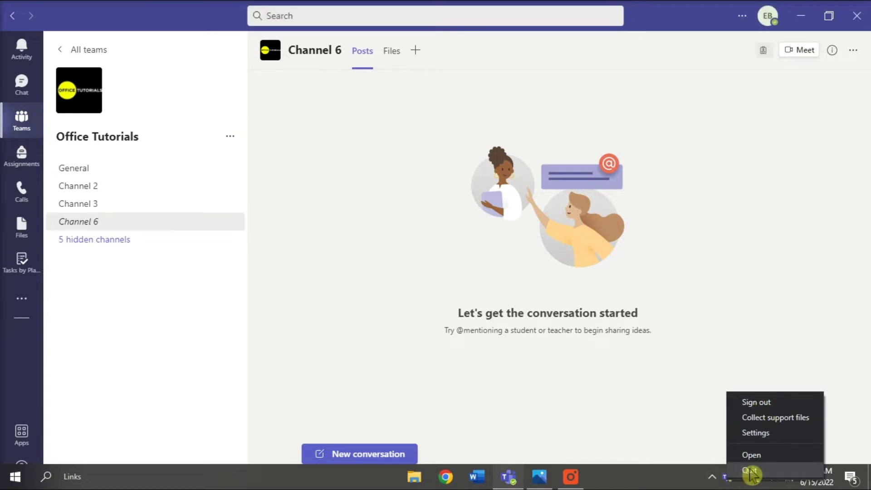
pyautogui.click(747, 470)
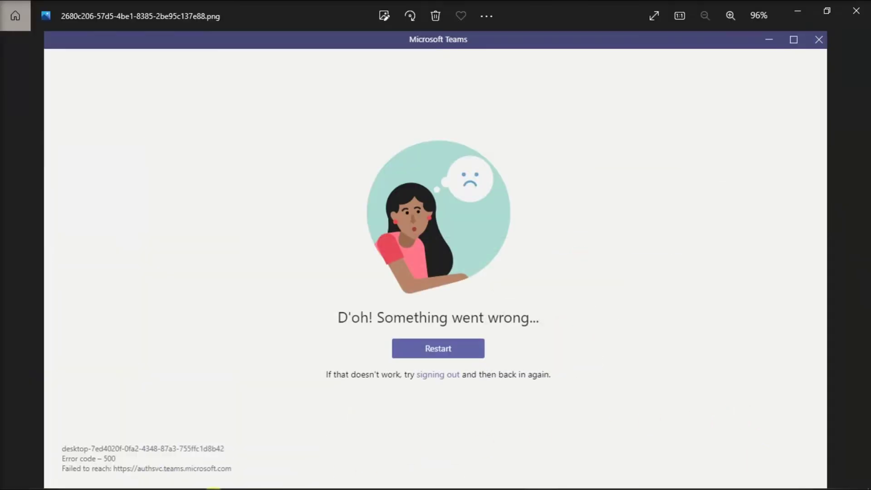
pyautogui.click(47, 478)
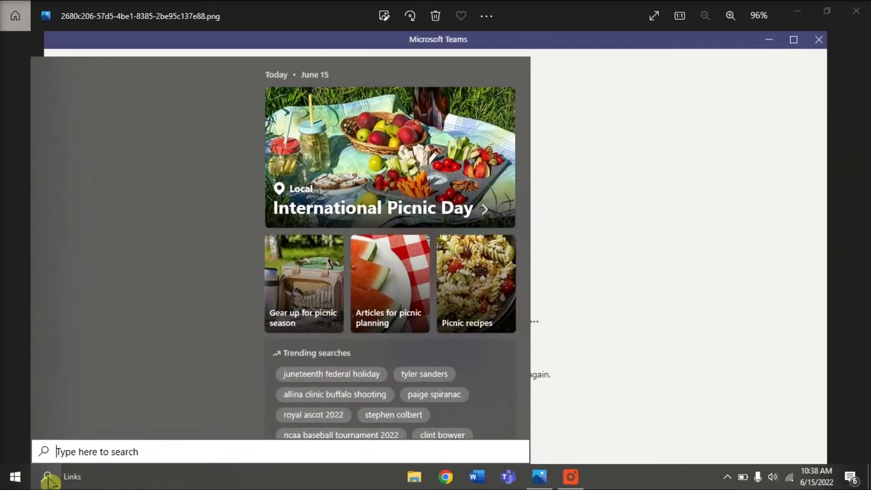
pyautogui.write('%appdata')
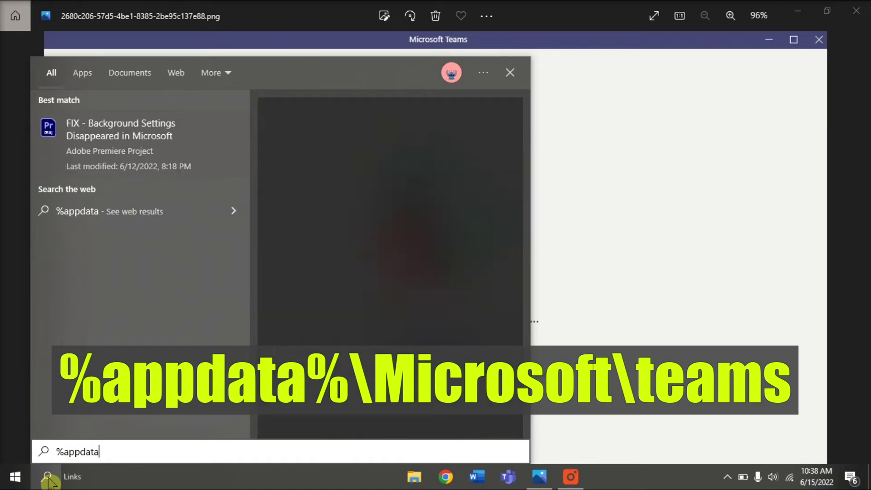
pyautogui.write('%\\Microsoft')
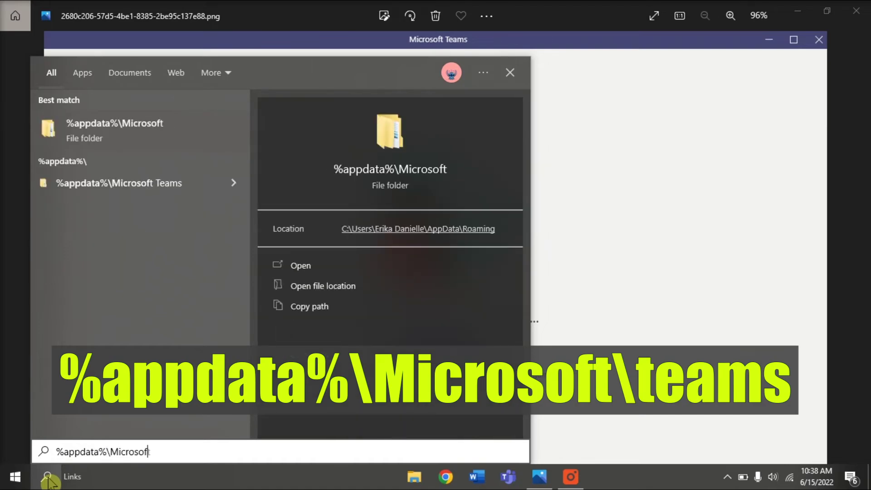
pyautogui.write('\\teams')
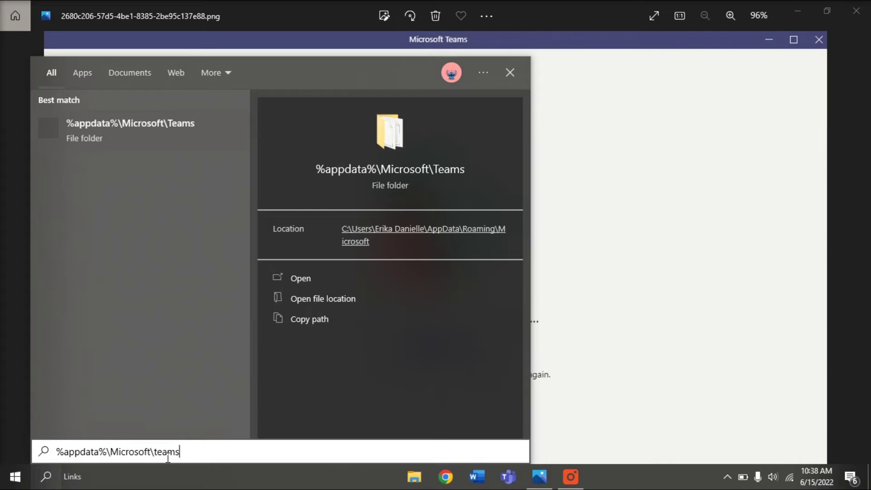
# Open the %appdata%\Microsoft\teams folder from Windows Search.
pyautogui.press('Return')
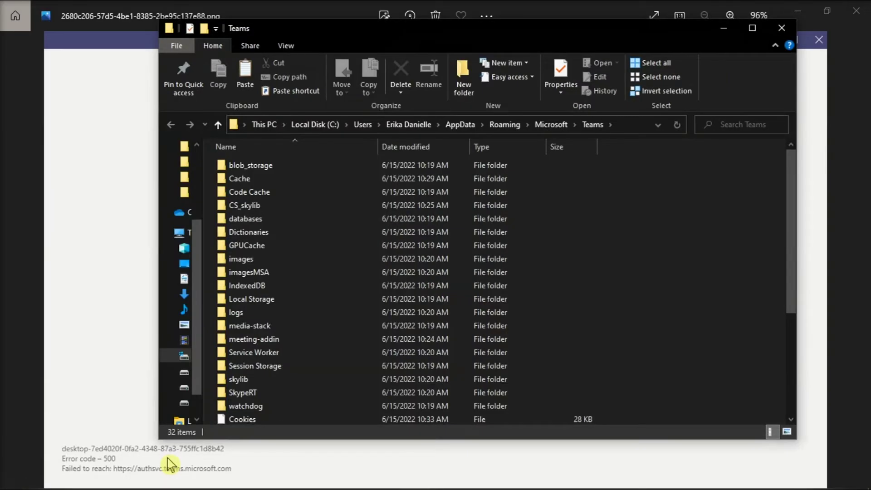
# Delete all 32 items in the Teams AppData folder, including IndexedDB, and close File Explorer.
pyautogui.click(461, 292)
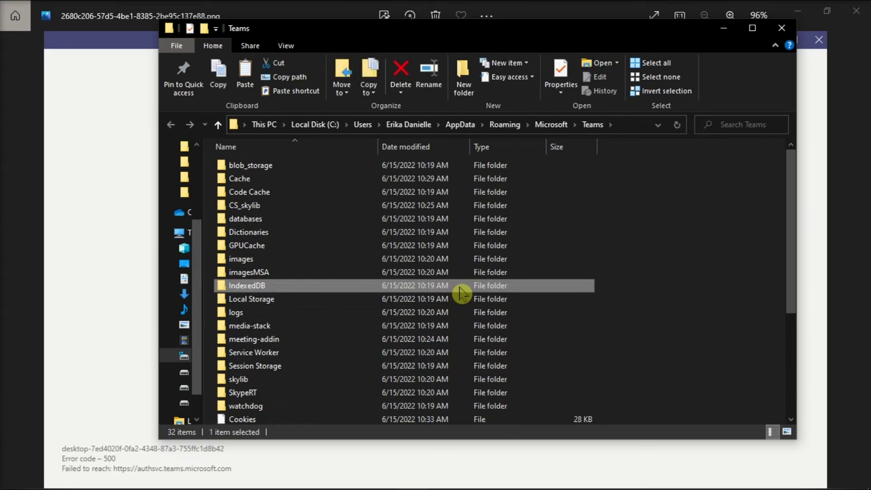
pyautogui.hotkey('ctrl', 'a')
pyautogui.rightClick(463, 294)
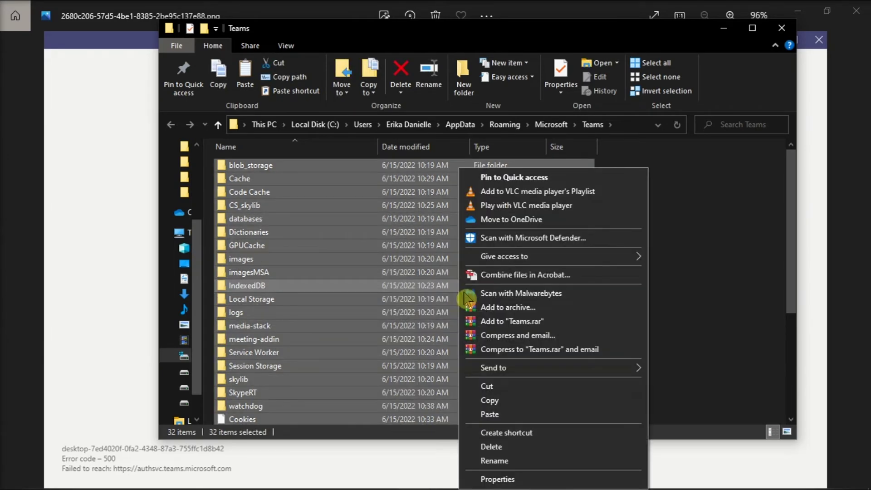
pyautogui.click(492, 448)
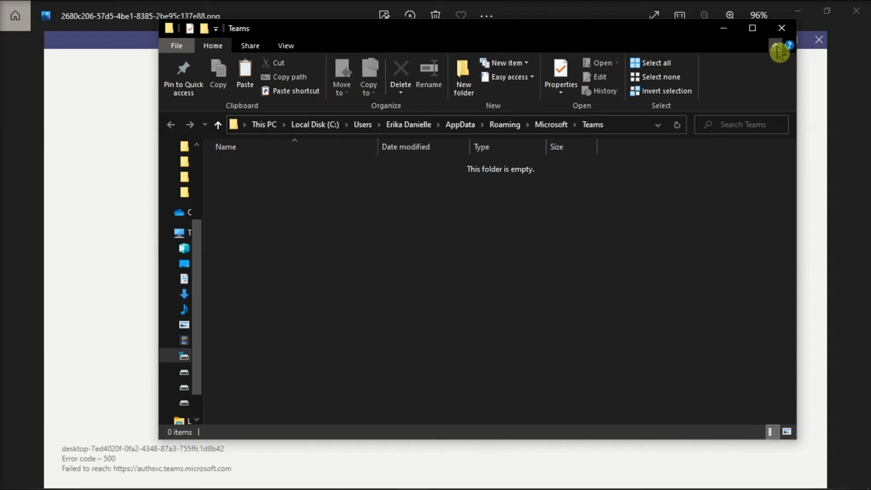
pyautogui.click(782, 28)
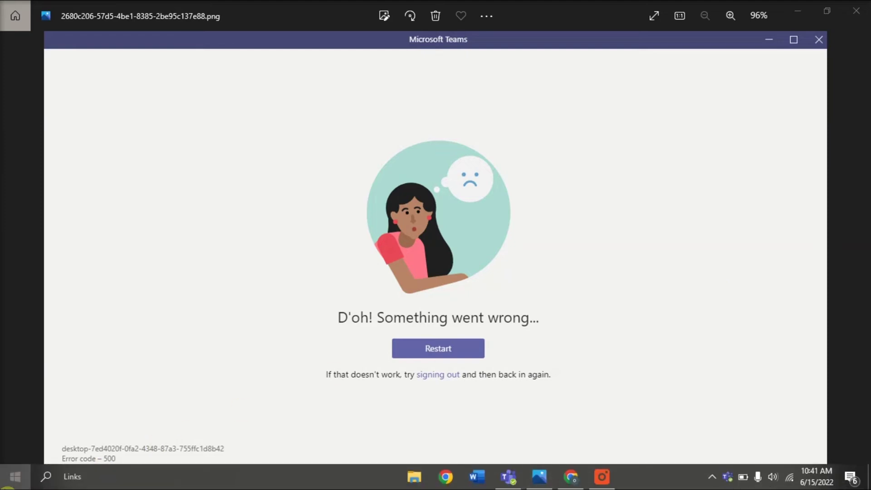
# Uninstall the Microsoft Teams app found in search, then bring up the Teams download page in Chrome.
pyautogui.click(15, 477)
pyautogui.write('teams')
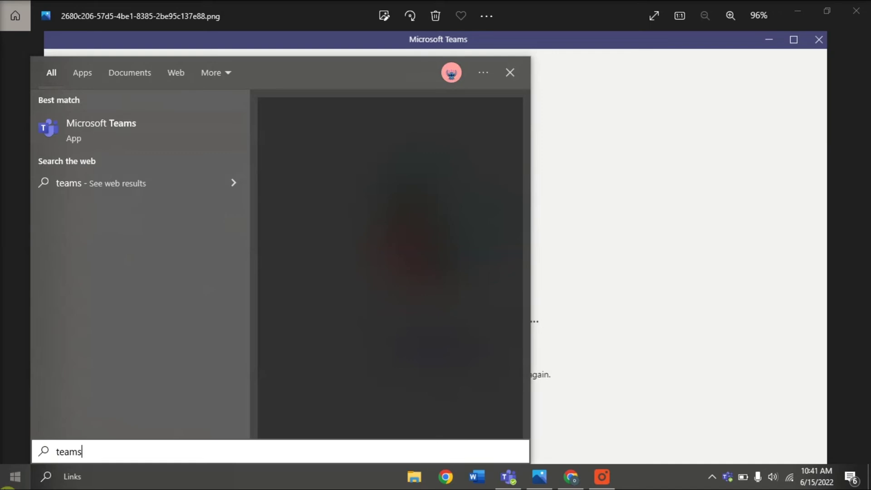
pyautogui.rightClick(151, 138)
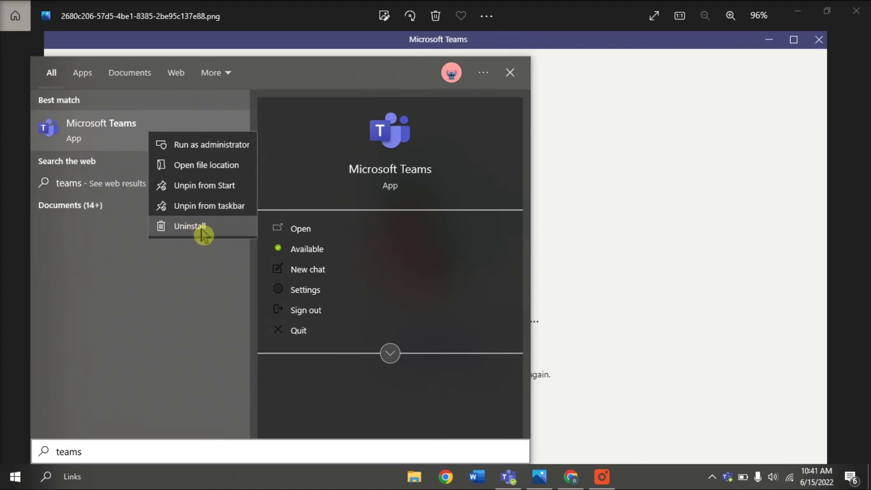
pyautogui.click(570, 477)
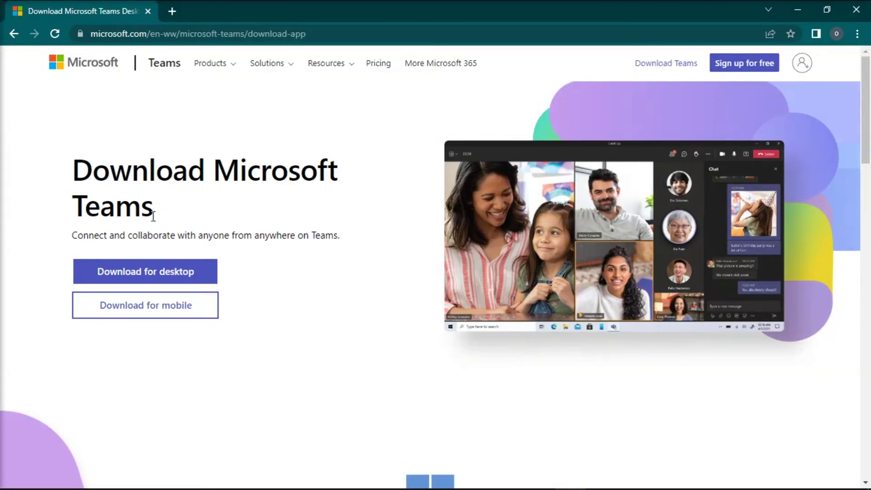
# Jump to the desktop download section and download Teams for home or small business.
pyautogui.click(175, 270)
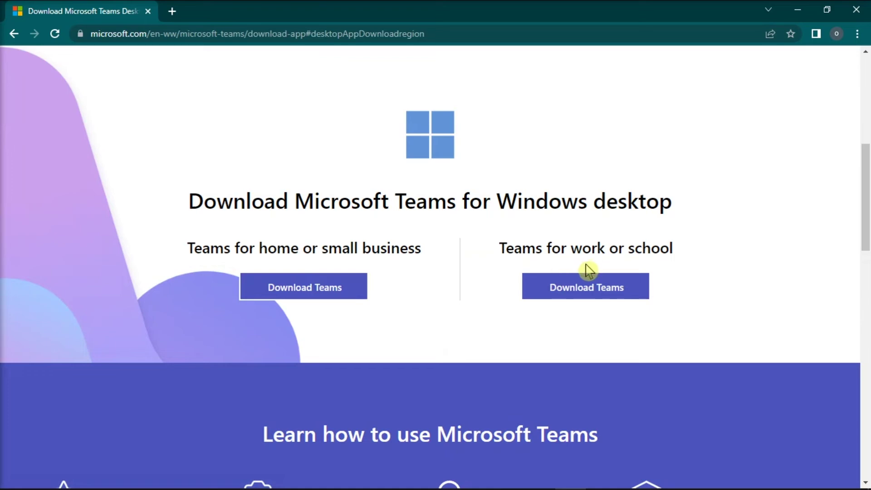
pyautogui.click(333, 300)
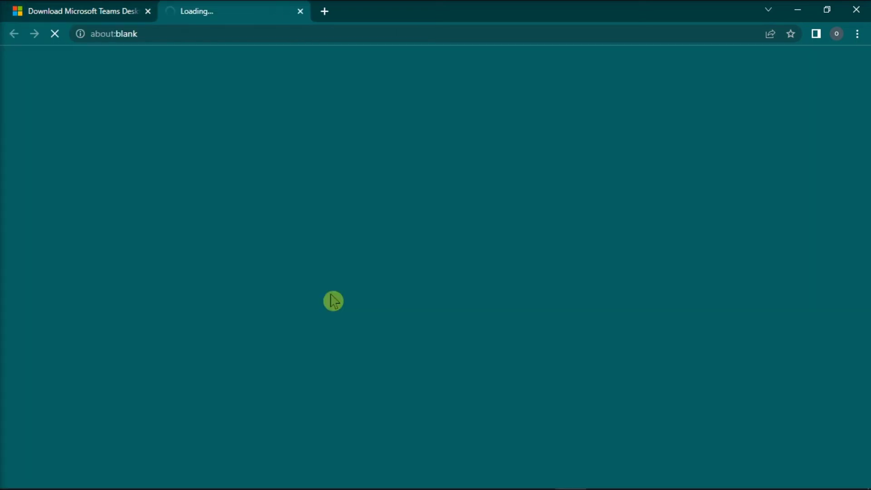